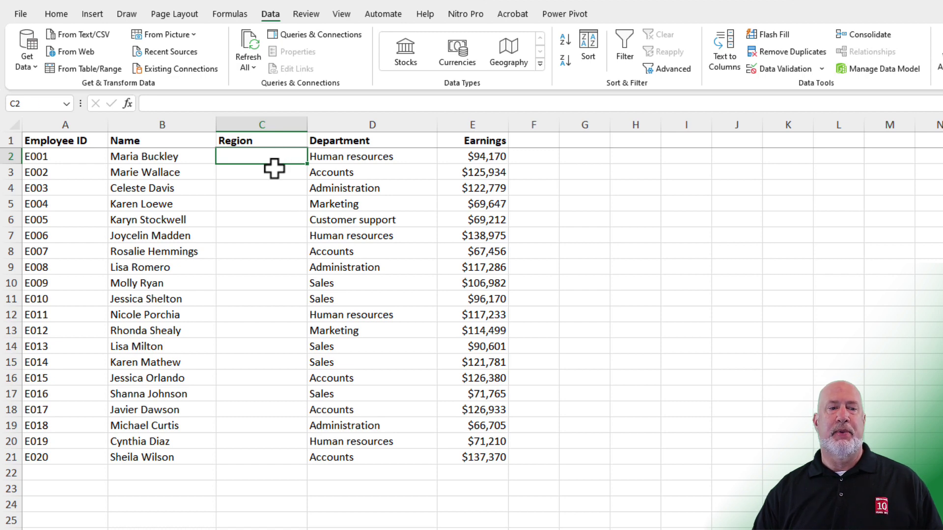
# Step: Select the empty Region cells C2:C21 and open the Data Validation dialog for them
pyautogui.moveTo(275, 158); pyautogui.dragTo(294, 459)
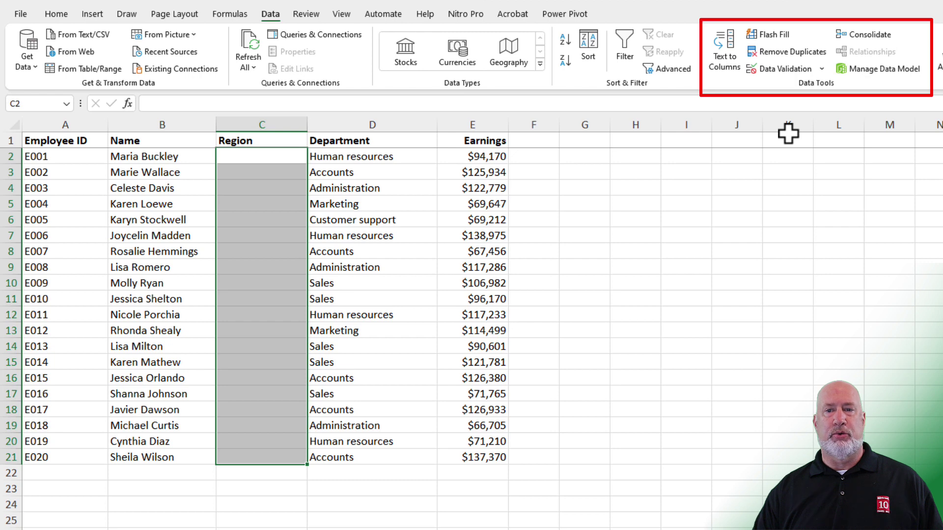
pyautogui.click(821, 69)
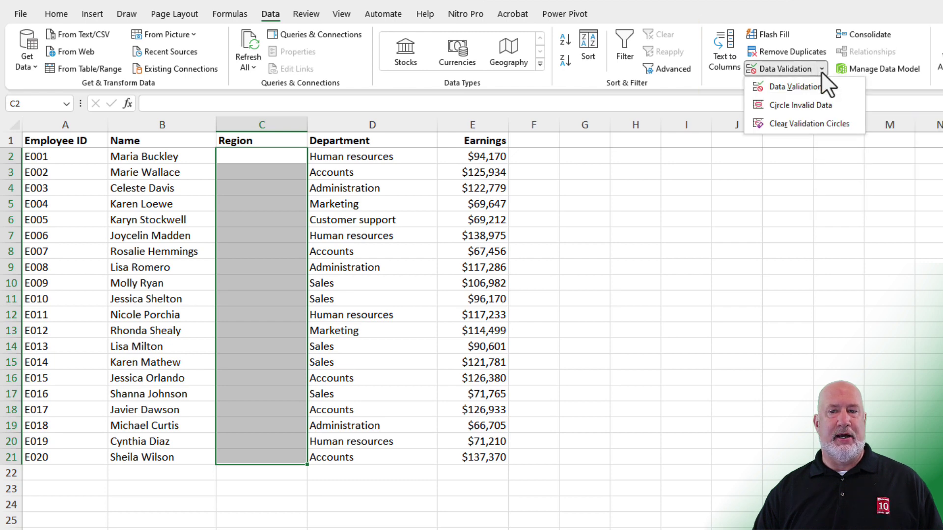
pyautogui.click(821, 72)
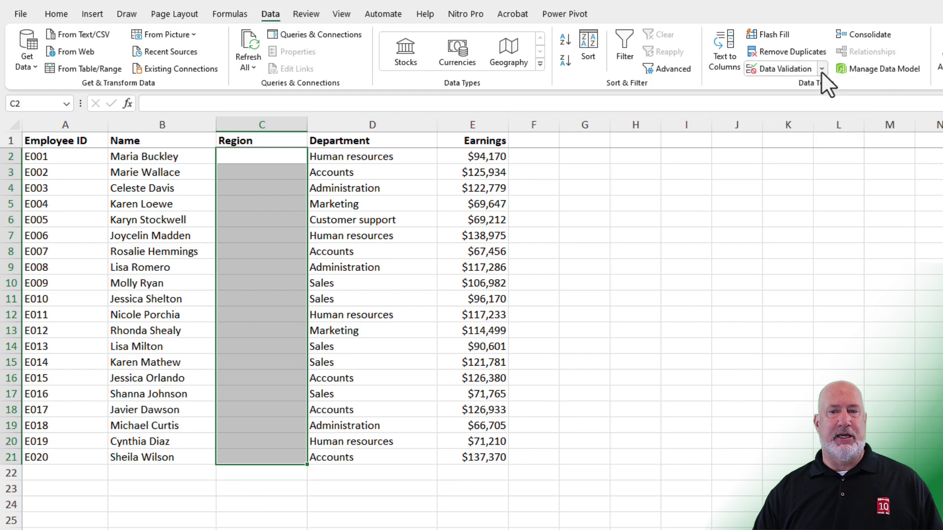
pyautogui.click(770, 69)
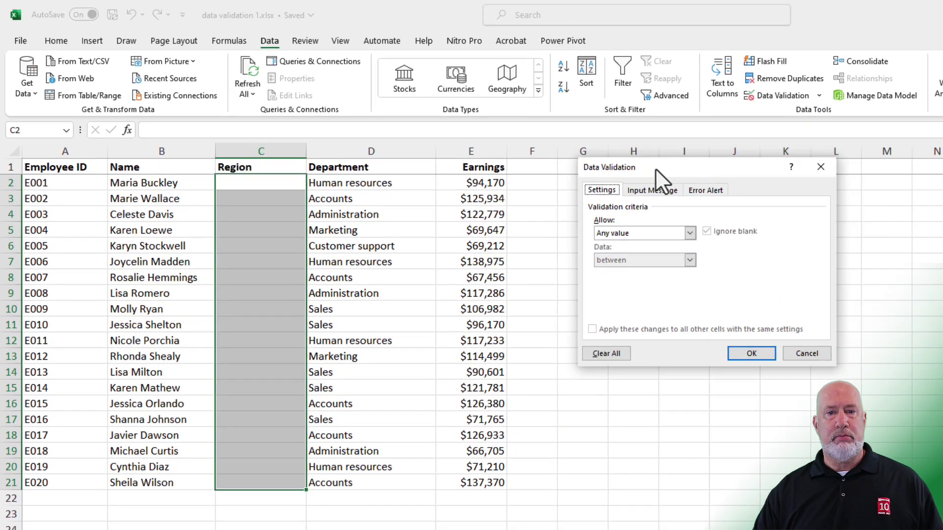
# Step: Set Allow to List and enter North,East,South,West as the validation source
pyautogui.moveTo(655, 168); pyautogui.dragTo(633, 177)
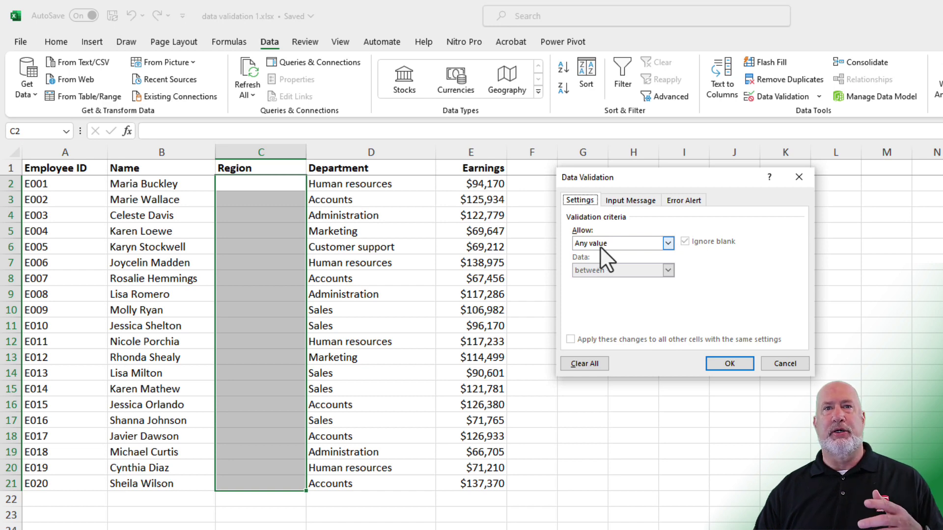
pyautogui.click(667, 244)
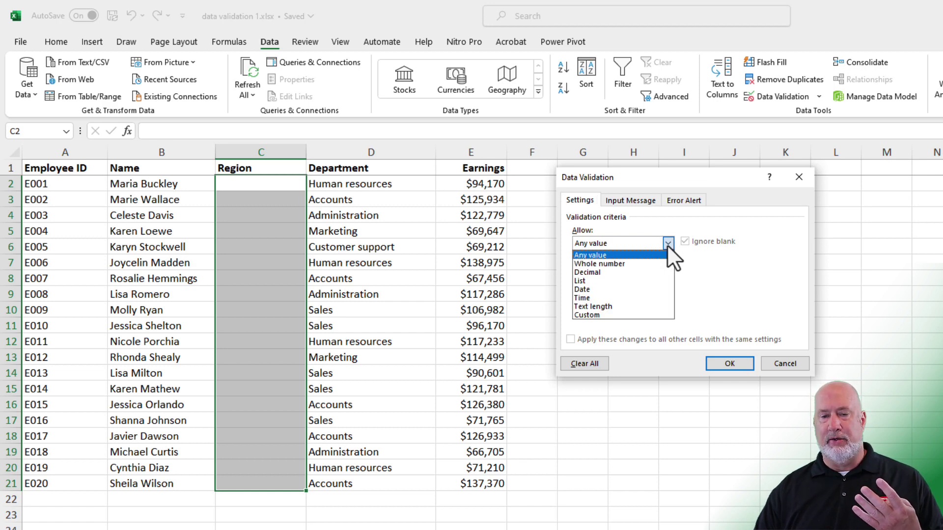
pyautogui.click(585, 281)
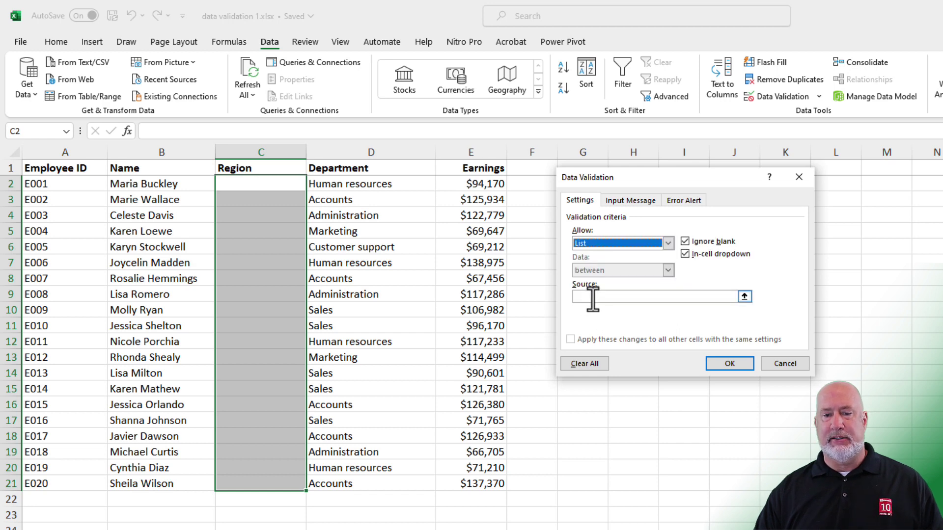
pyautogui.click(593, 297)
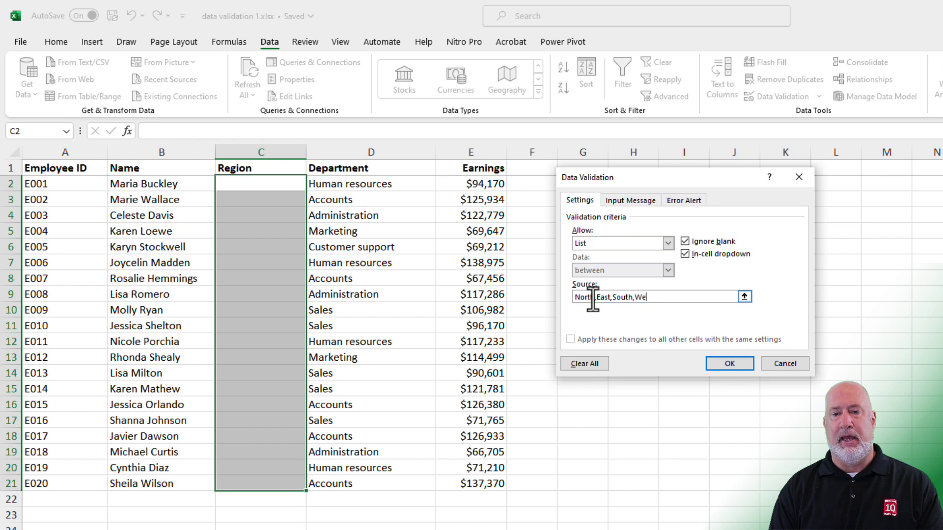
pyautogui.write('st')
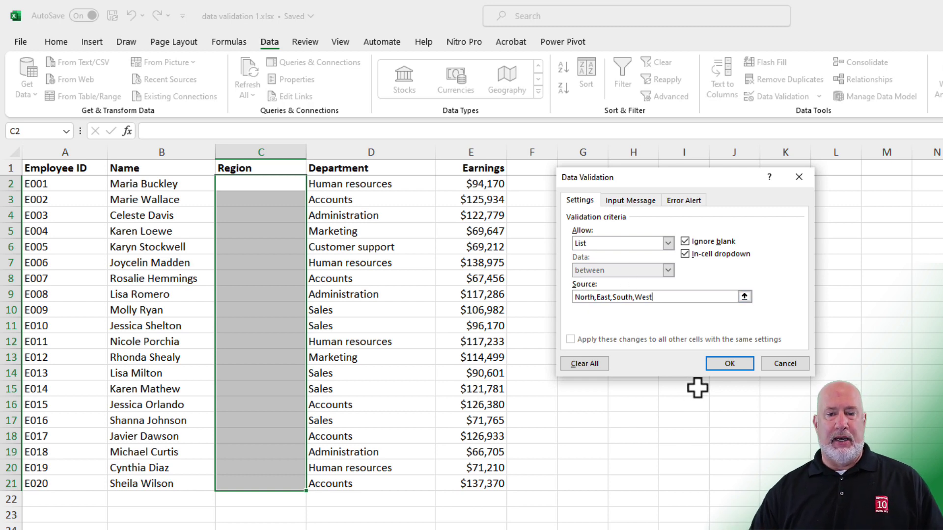
# Step: Confirm the list rule, then choose North in C2 and South in C3 from their dropdowns
pyautogui.click(728, 362)
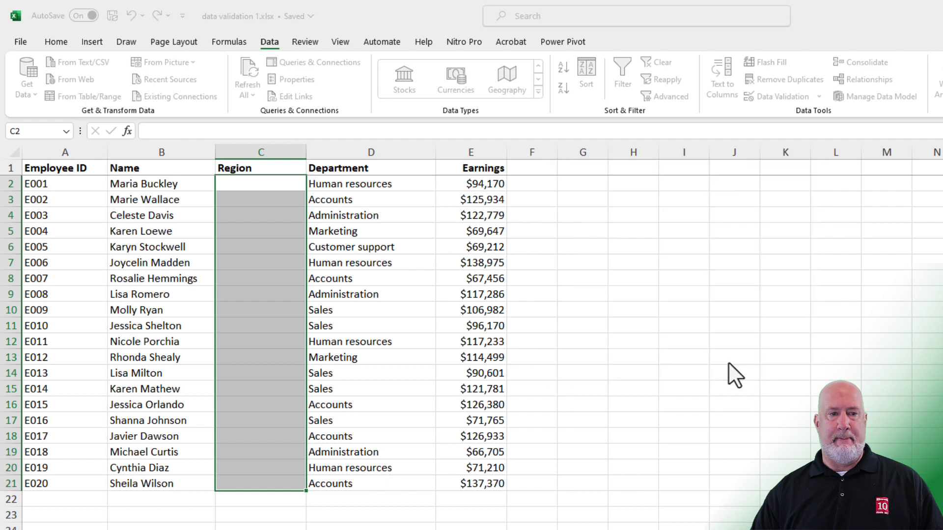
pyautogui.click(277, 186)
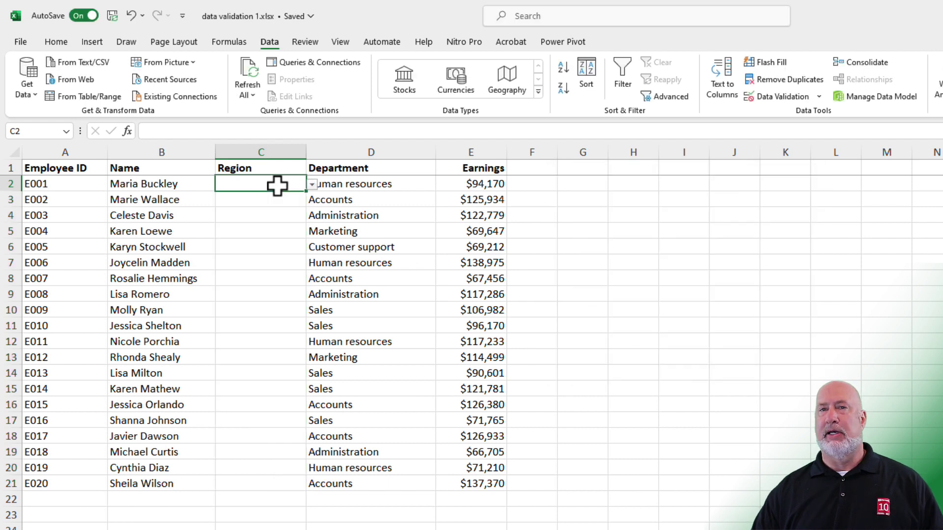
pyautogui.click(311, 185)
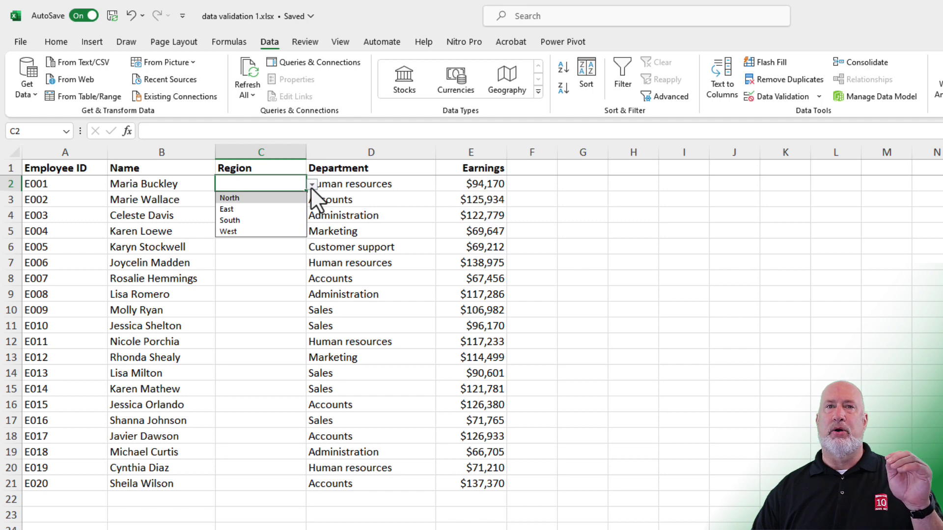
pyautogui.click(264, 199)
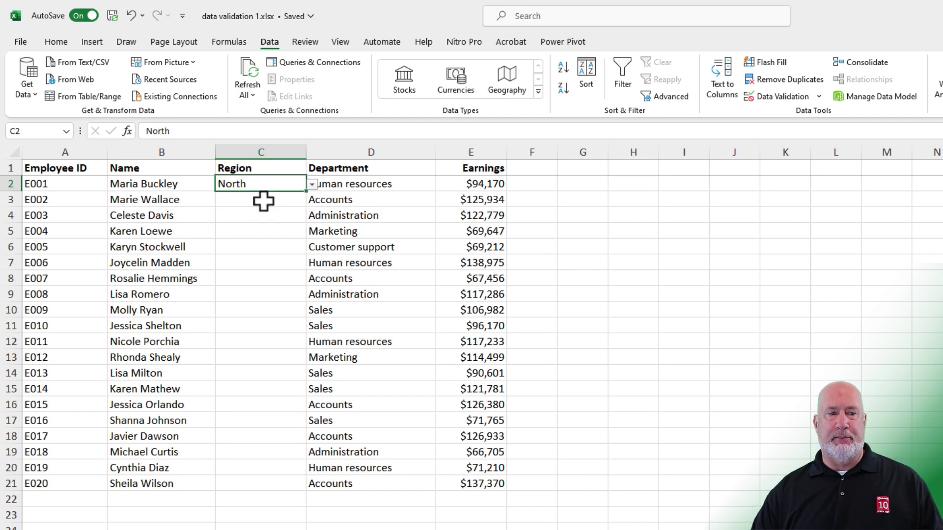
pyautogui.click(264, 201)
pyautogui.click(311, 201)
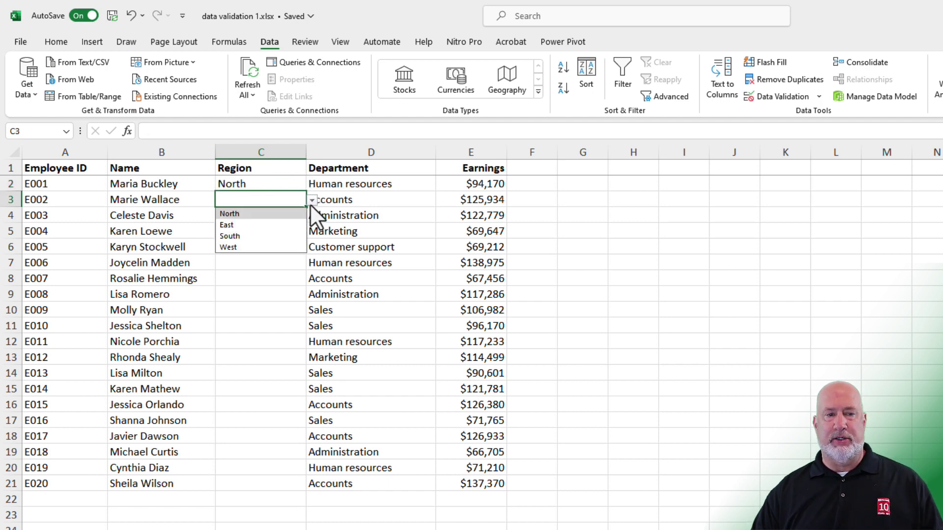
pyautogui.click(252, 236)
pyautogui.click(263, 217)
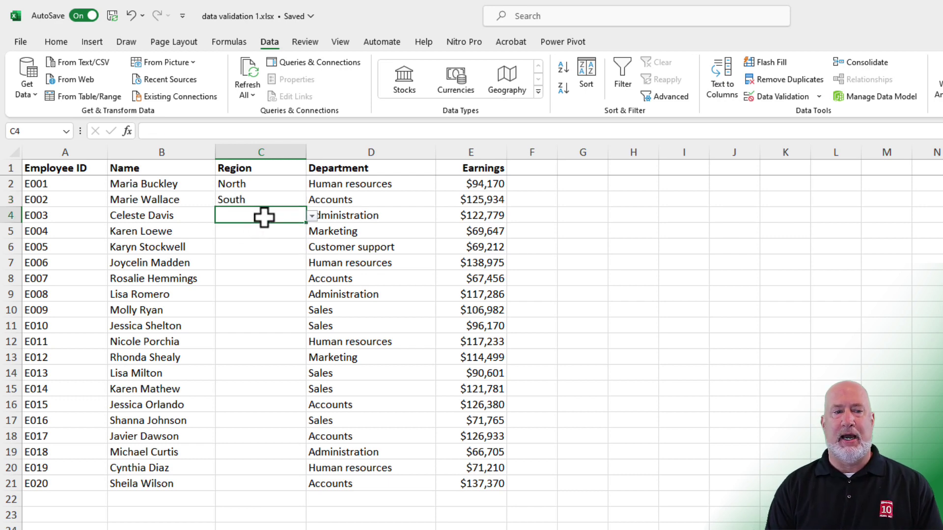
# Step: Enter midwest in C4, see it rejected, and cancel the error to discard it
pyautogui.write('midwes')
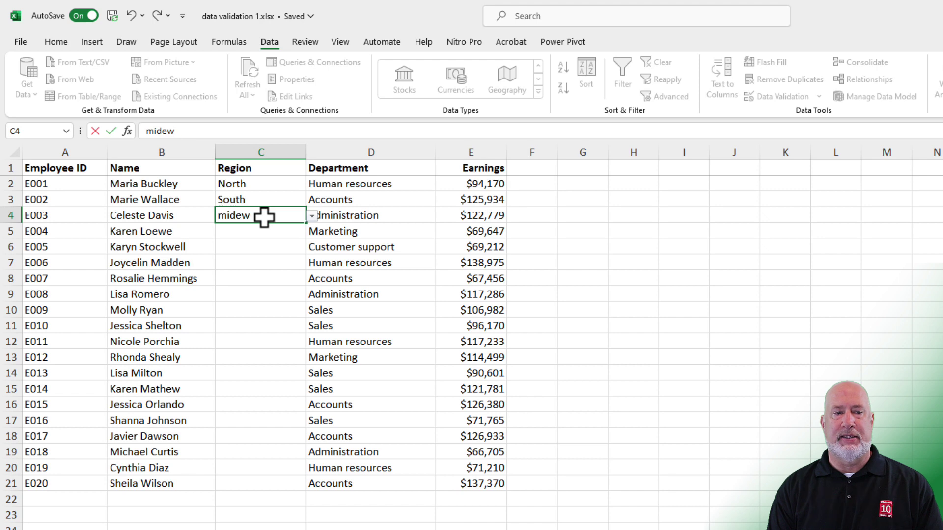
pyautogui.write('t')
pyautogui.press('Return')
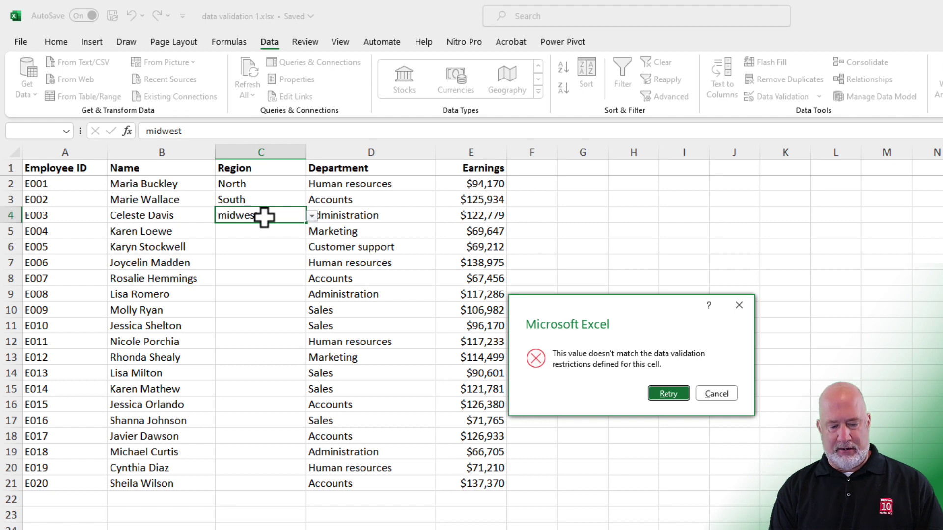
pyautogui.press('Escape')
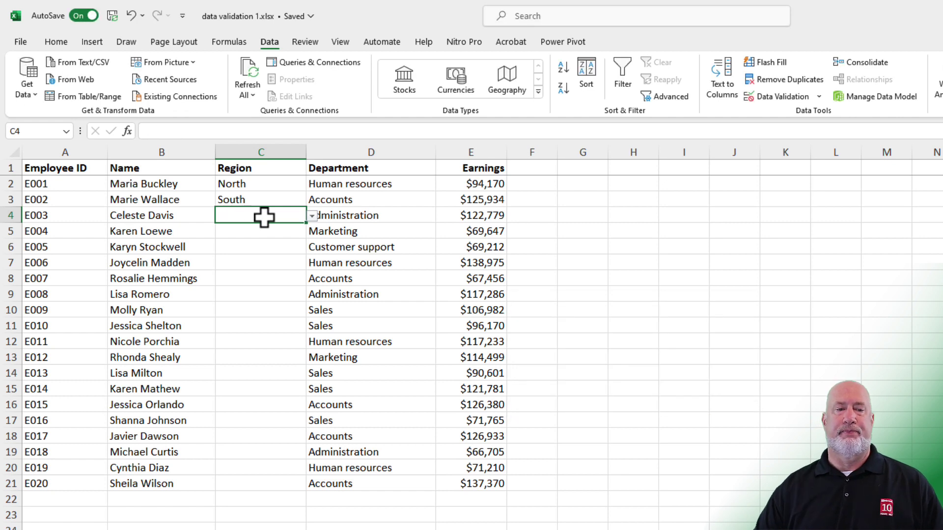
# Step: Clear all data validation from the Region cells C2:C21
pyautogui.click(288, 200)
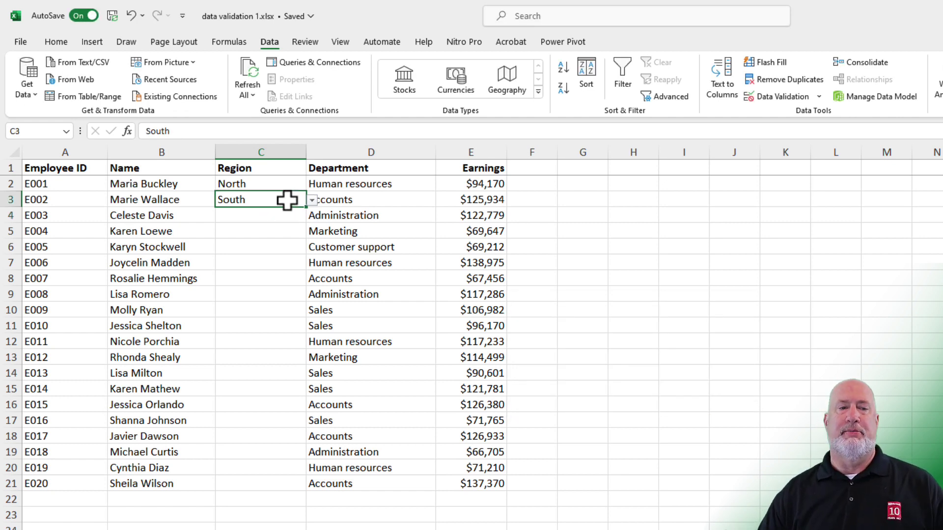
pyautogui.moveTo(270, 185); pyautogui.dragTo(255, 482)
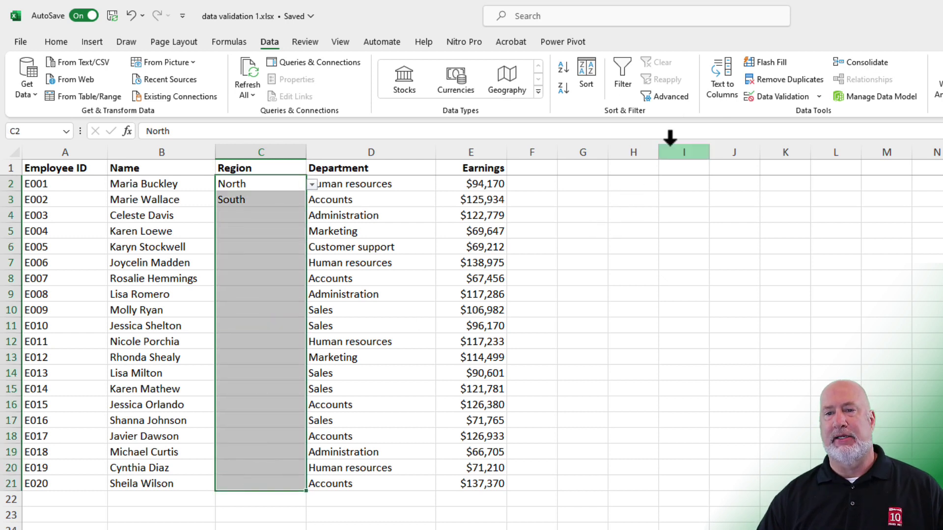
pyautogui.click(779, 96)
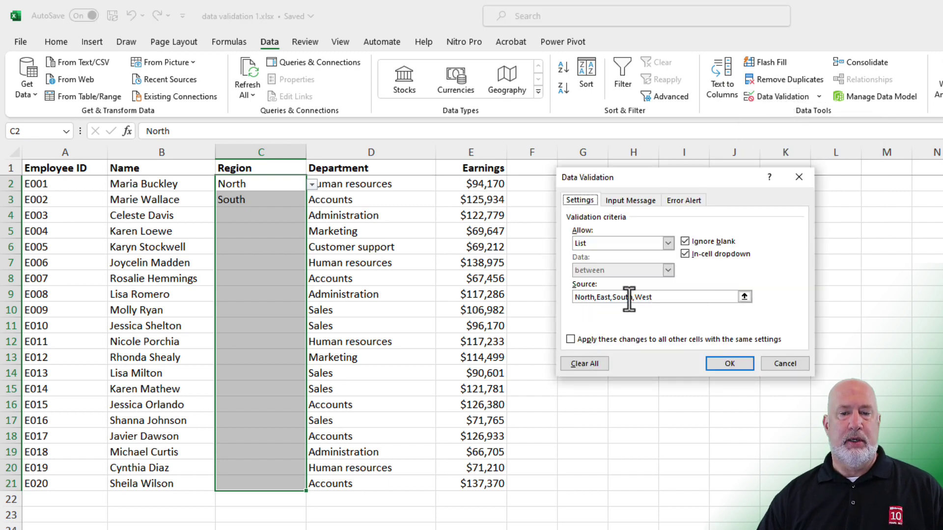
pyautogui.click(592, 367)
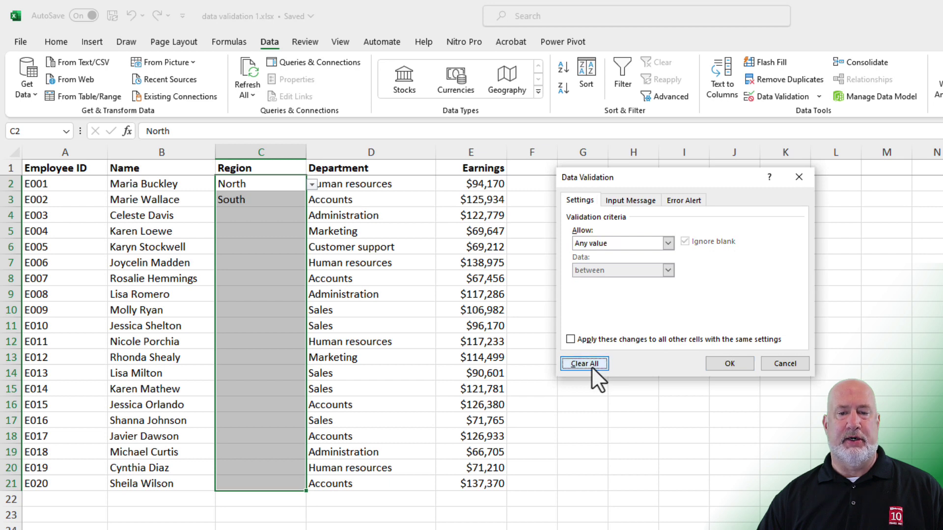
pyautogui.click(731, 364)
# Step: Delete the North and South entries from C2 and C3
pyautogui.moveTo(271, 189); pyautogui.dragTo(271, 198)
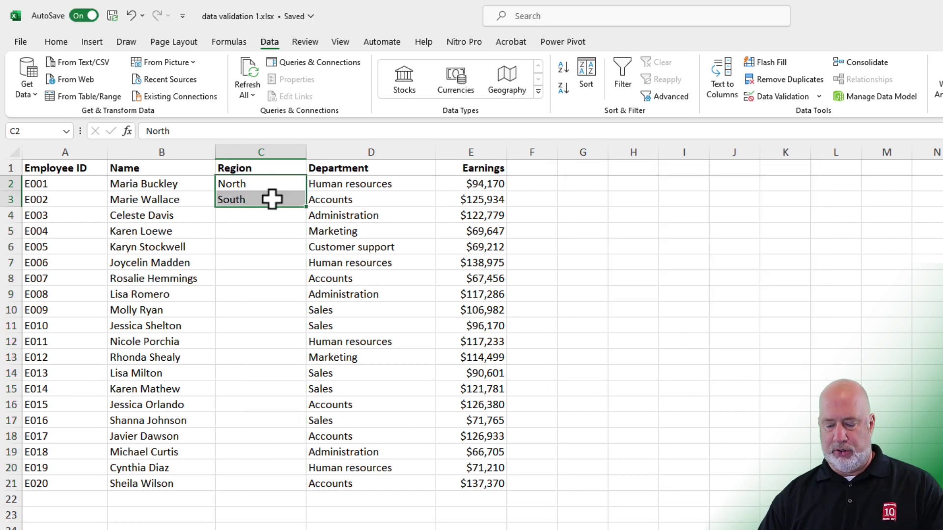
pyautogui.press('Delete')
pyautogui.click(269, 183)
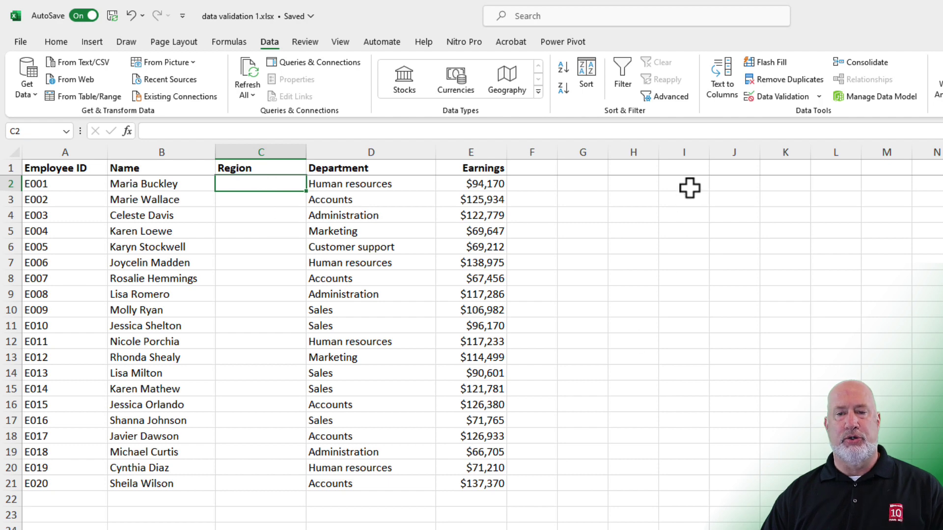
pyautogui.click(644, 170)
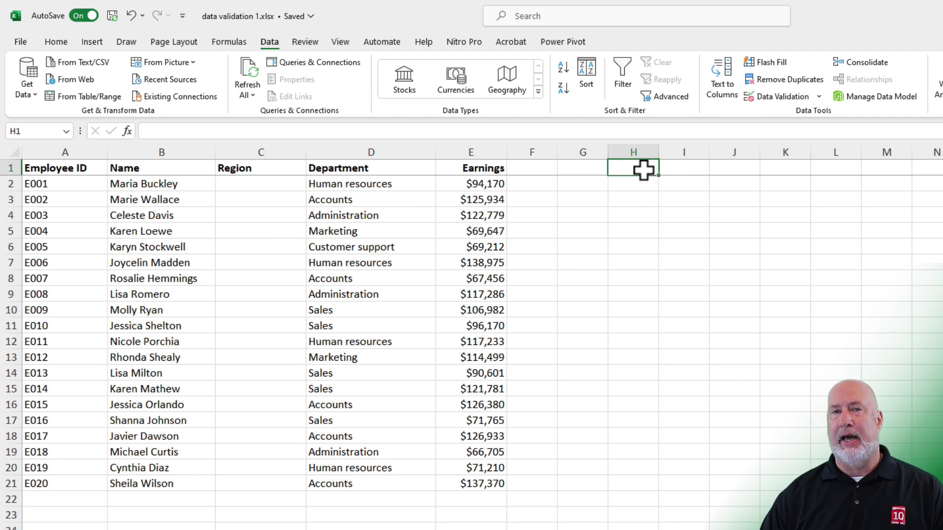
# Step: Type the heading Region in H1, then North, South, East and West down H2:H5
pyautogui.write('De')
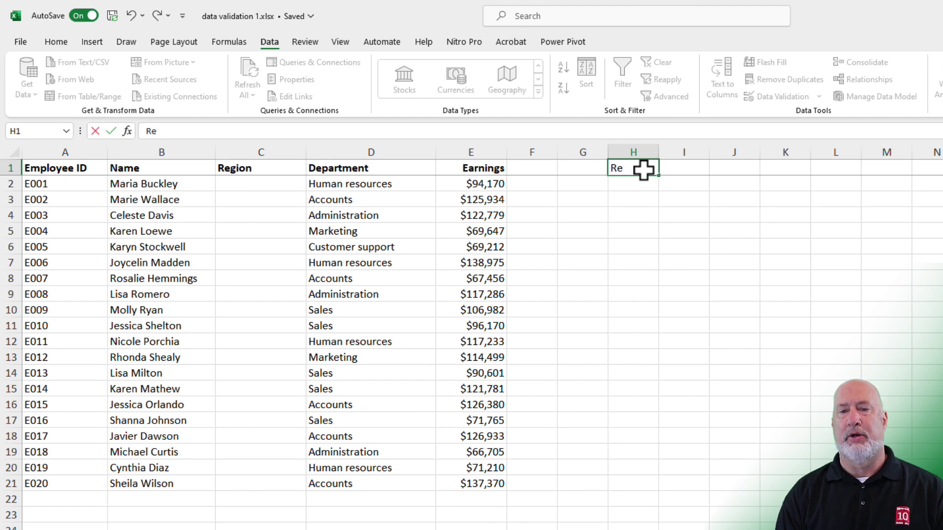
pyautogui.press('Return')
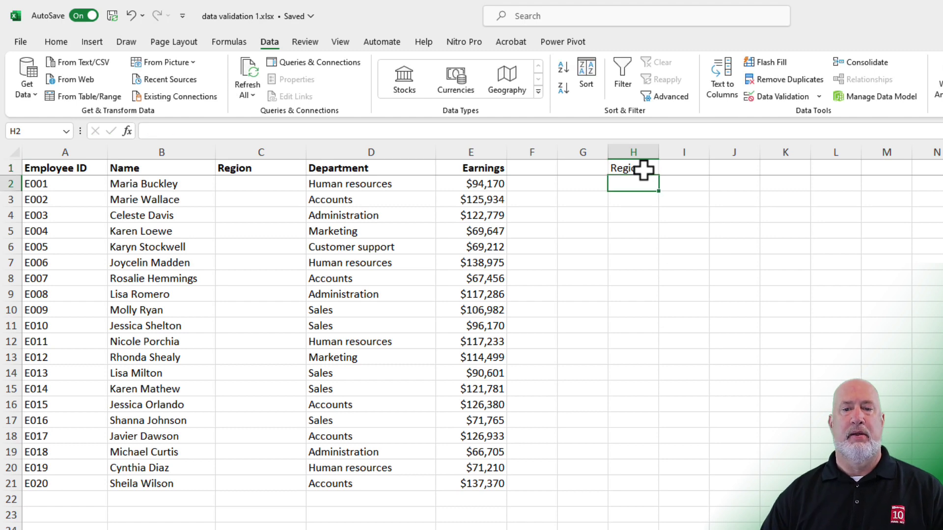
pyautogui.click(643, 170)
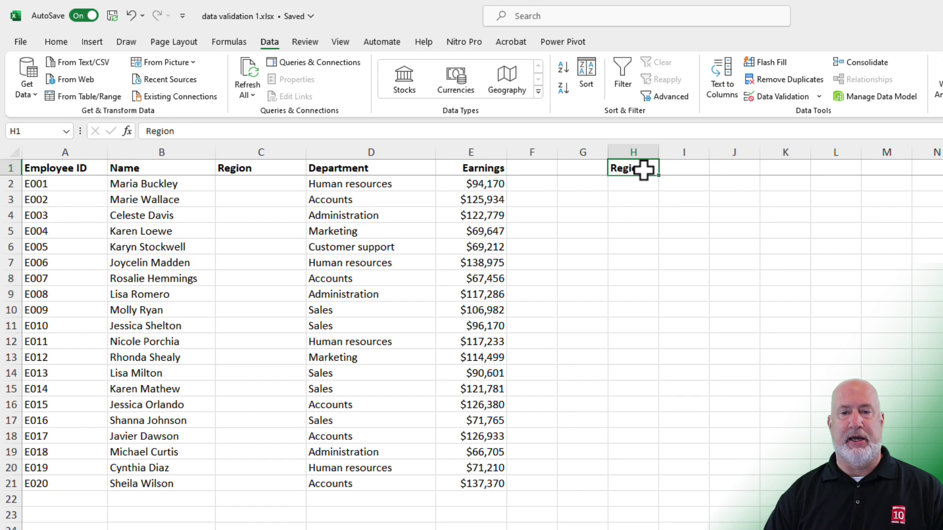
pyautogui.press('Down')
pyautogui.write('Nor')
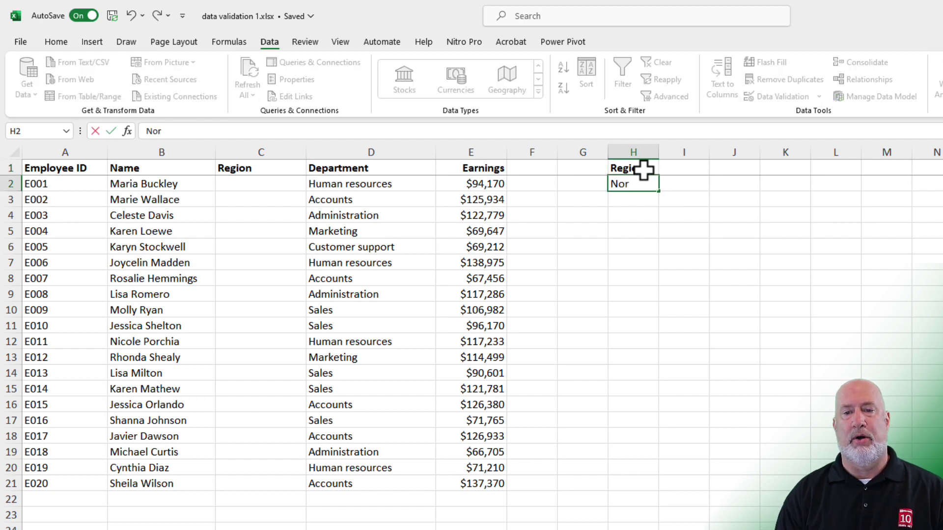
pyautogui.press('Down')
pyautogui.write('S')
pyautogui.press('Return')
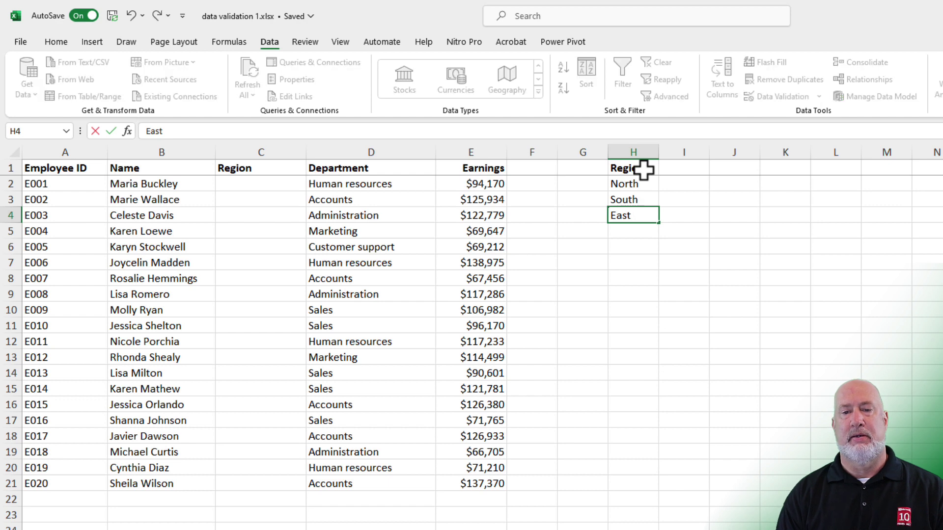
pyautogui.press('Return')
pyautogui.write('West')
pyautogui.press('Return')
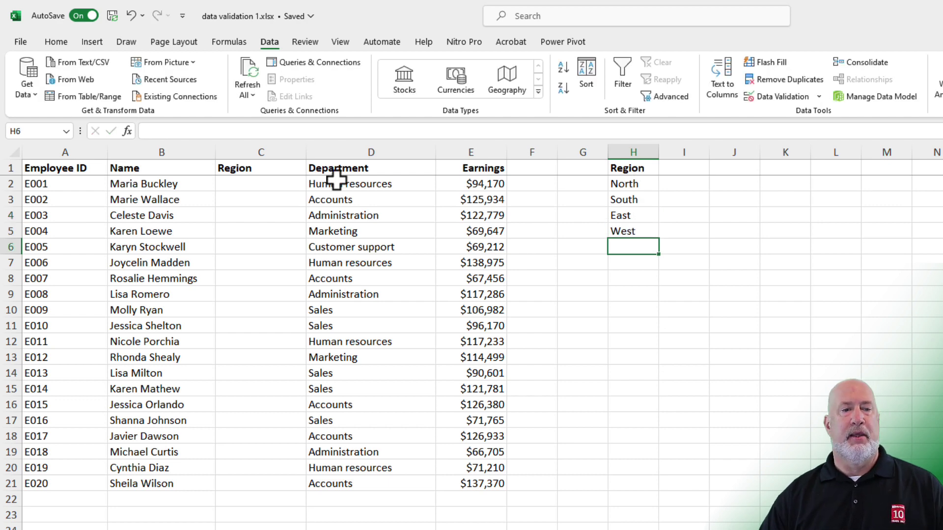
# Step: Give C2:C21 a List validation rule with source =$H$2:$H$5
pyautogui.moveTo(289, 186); pyautogui.dragTo(305, 487)
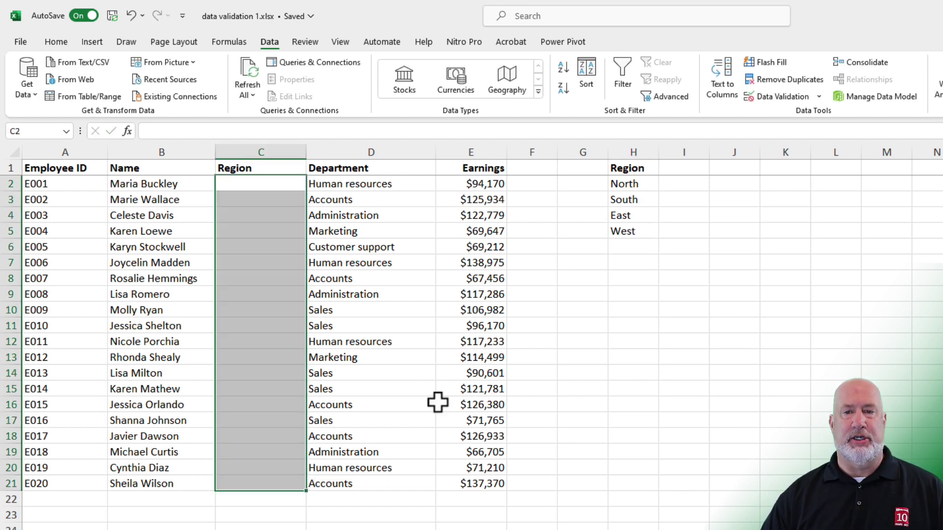
pyautogui.click(777, 96)
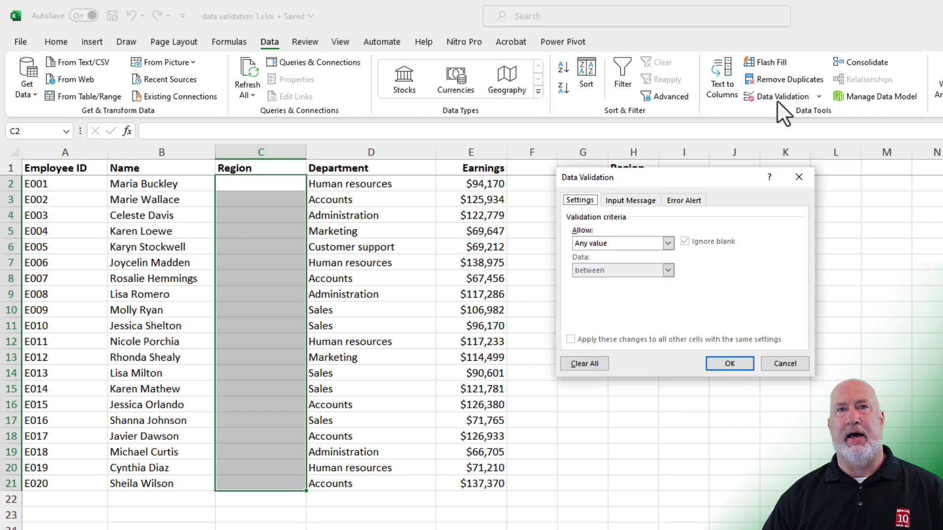
pyautogui.moveTo(656, 182); pyautogui.dragTo(629, 267)
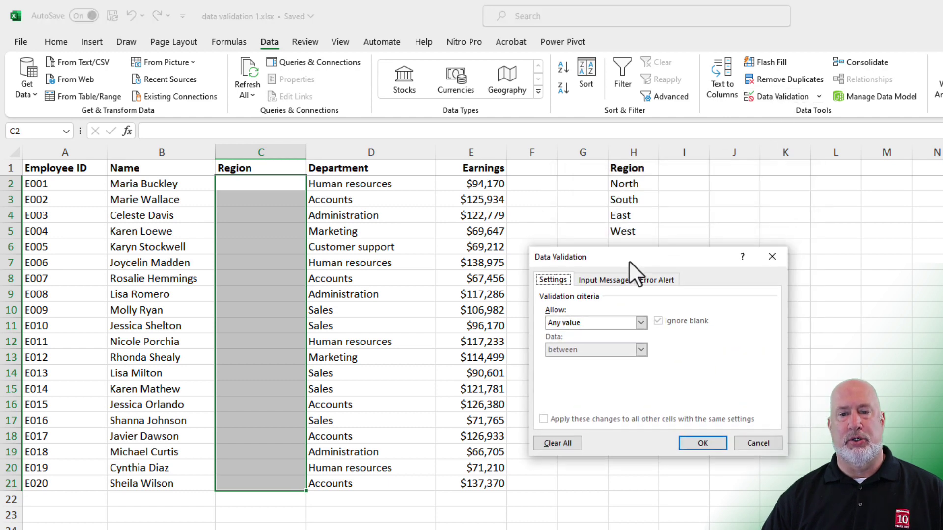
pyautogui.click(641, 329)
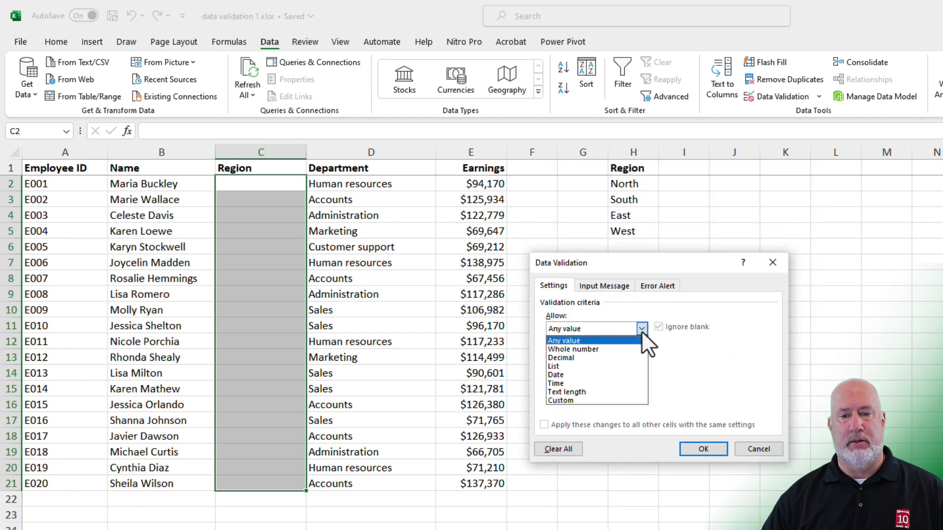
pyautogui.click(576, 366)
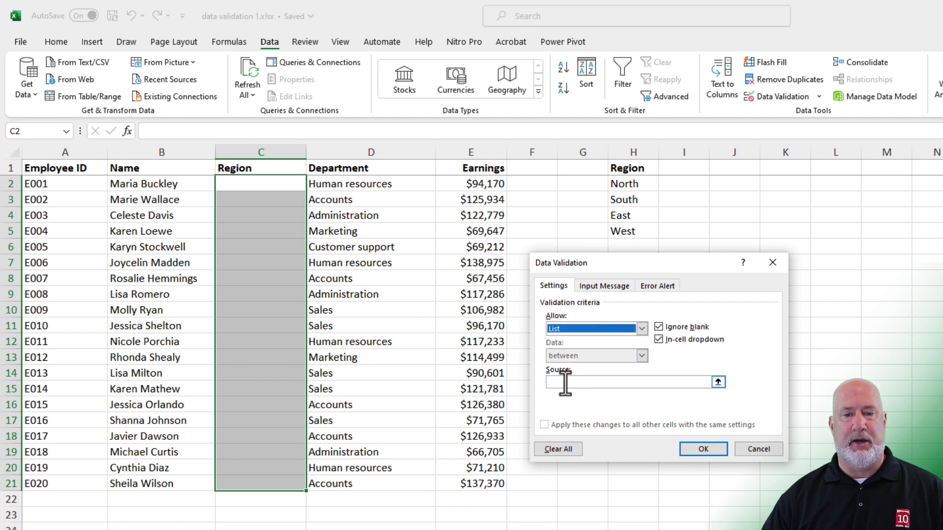
pyautogui.click(596, 383)
pyautogui.click(633, 185)
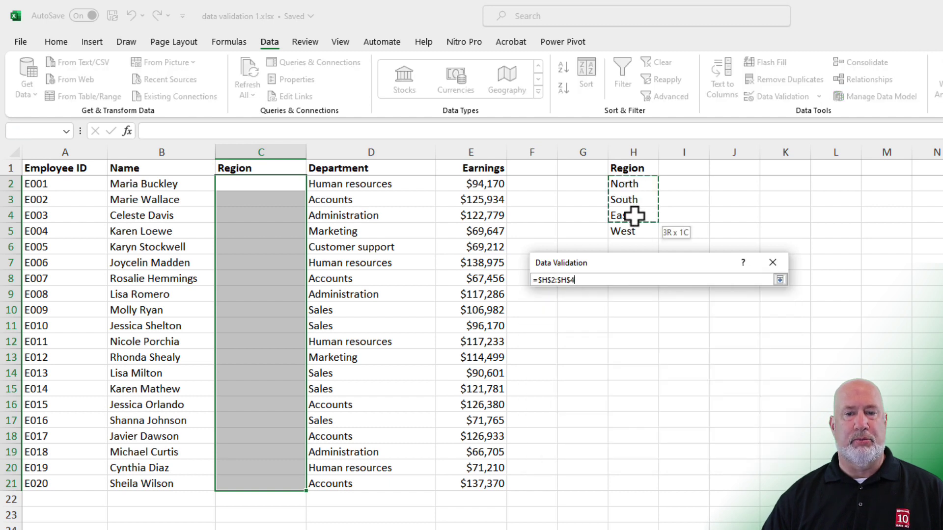
pyautogui.moveTo(633, 185); pyautogui.dragTo(633, 233)
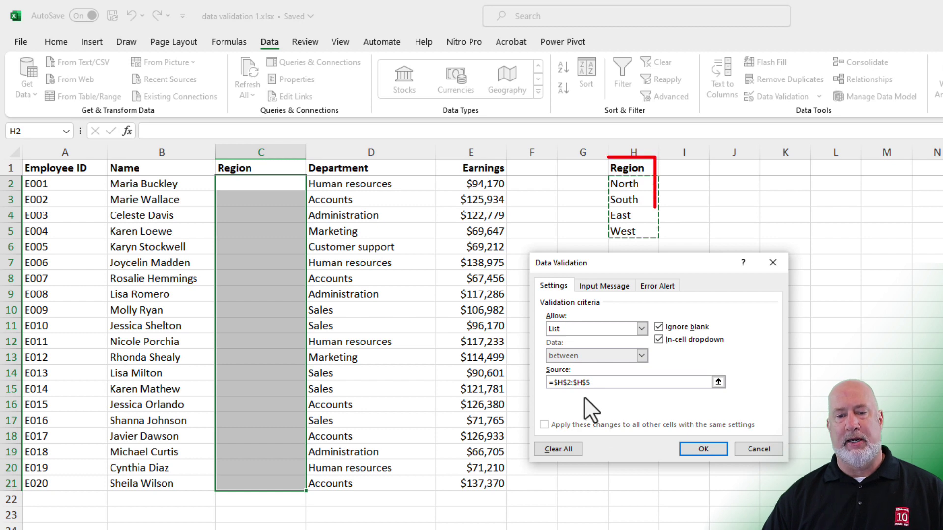
pyautogui.click(703, 449)
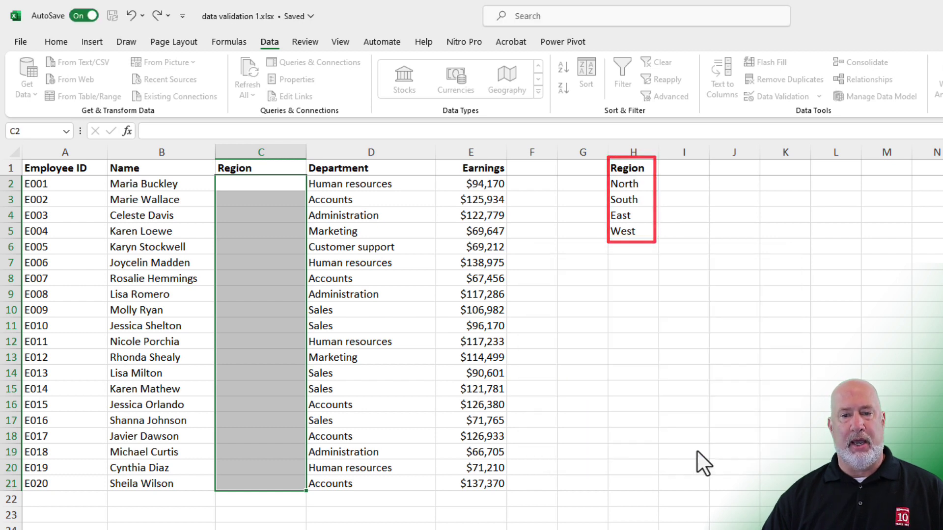
# Step: Check that C2's dropdown offers the regions from column H
pyautogui.click(269, 229)
pyautogui.click(285, 186)
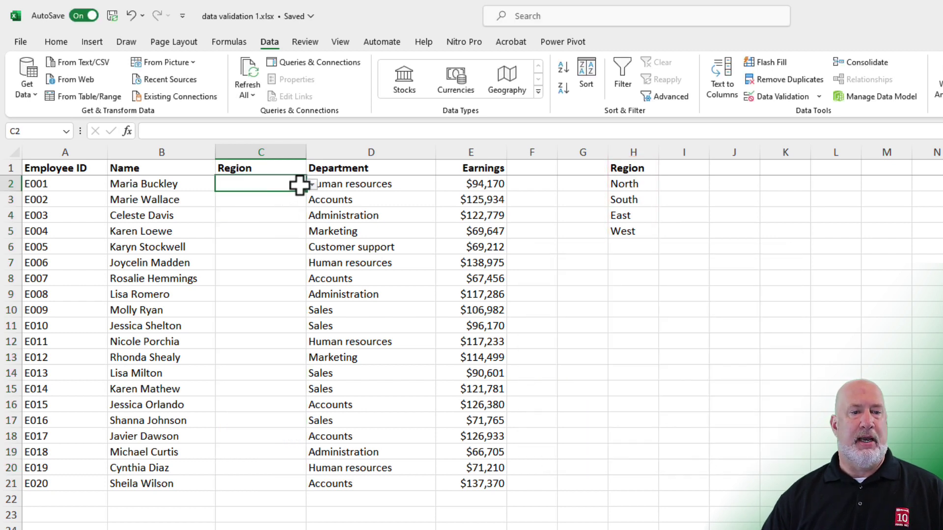
pyautogui.click(311, 185)
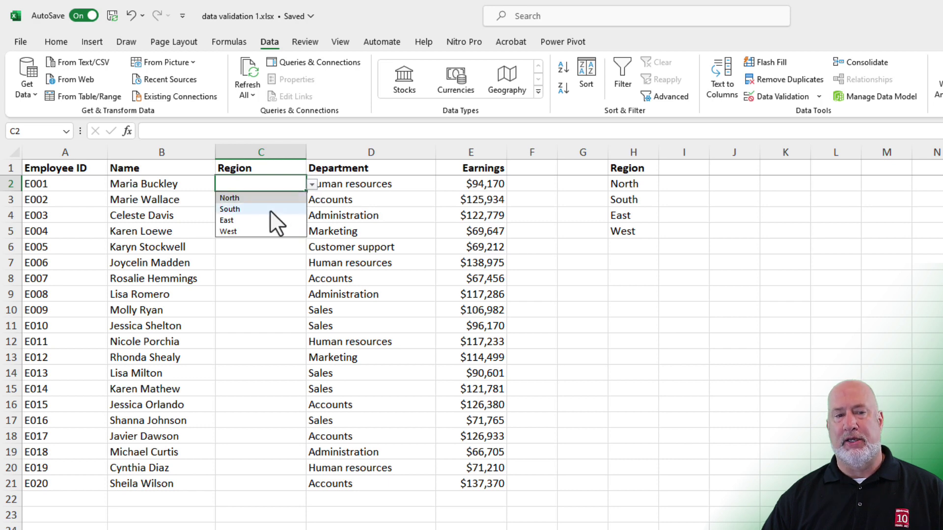
pyautogui.click(272, 185)
pyautogui.click(643, 203)
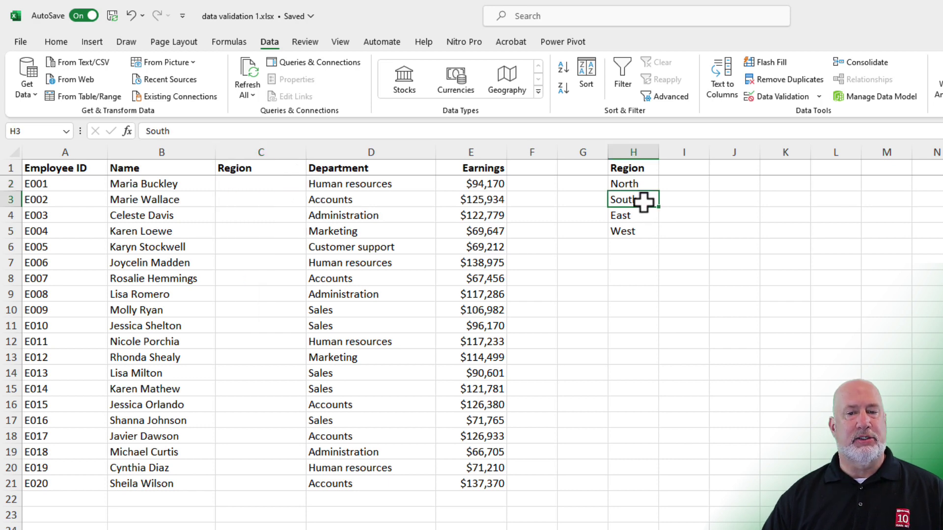
# Step: Insert Midwest at H3, shifting South, East and West down
pyautogui.rightClick(640, 200)
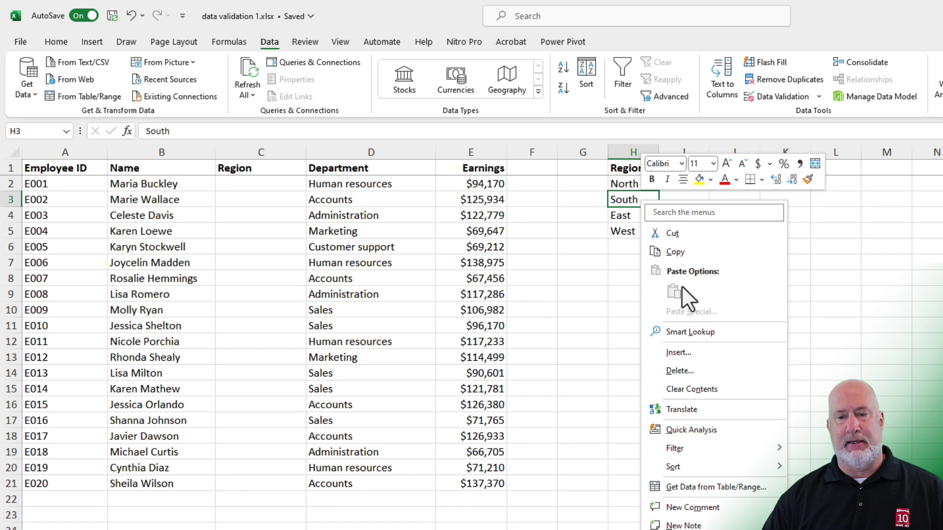
pyautogui.click(679, 352)
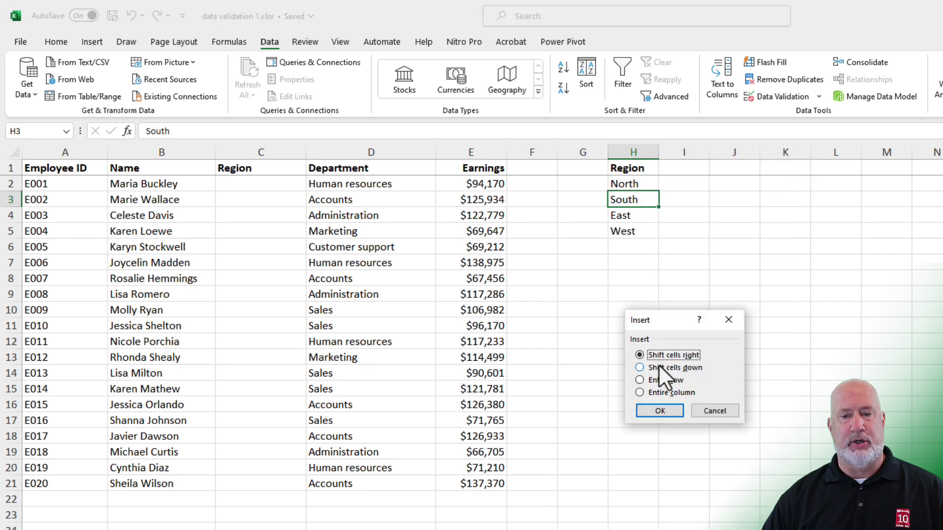
pyautogui.click(659, 367)
pyautogui.click(665, 411)
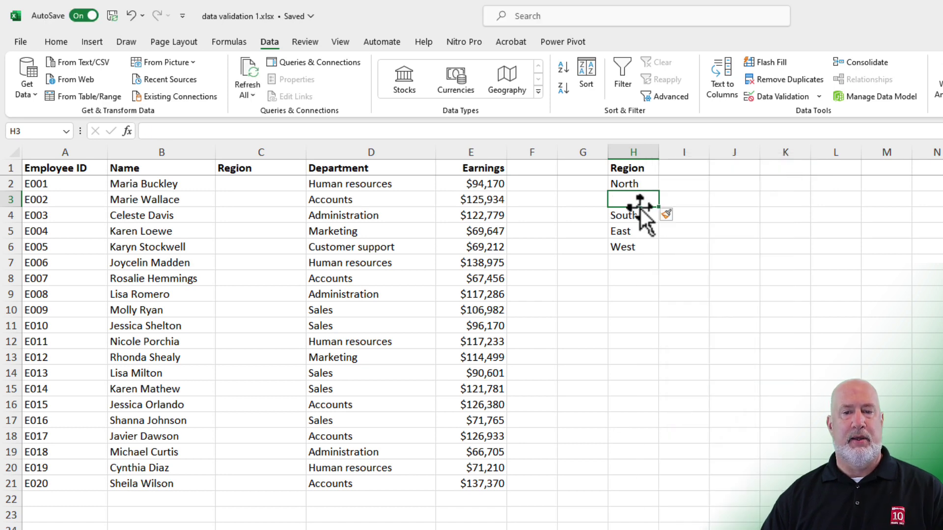
pyautogui.write('Midwest')
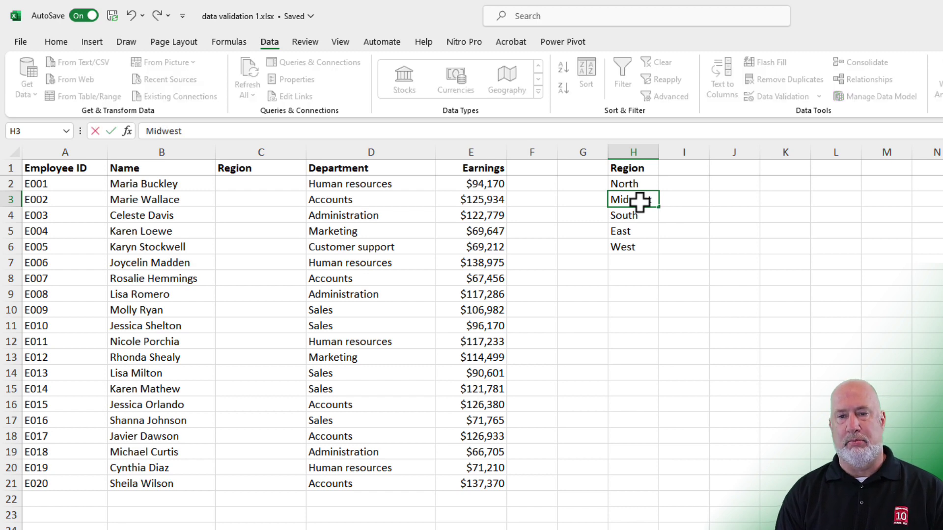
pyautogui.press('Return')
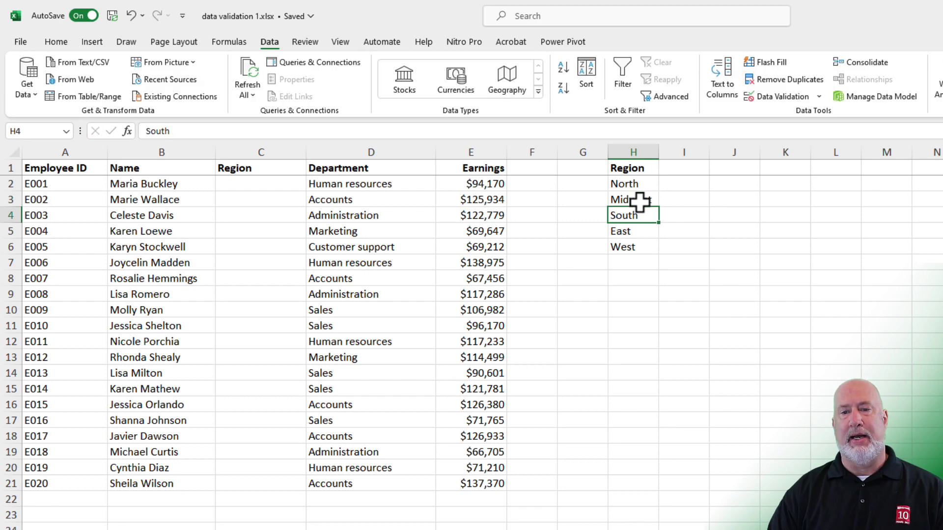
pyautogui.click(640, 201)
# Step: Choose Midwest from C2's region dropdown
pyautogui.click(296, 189)
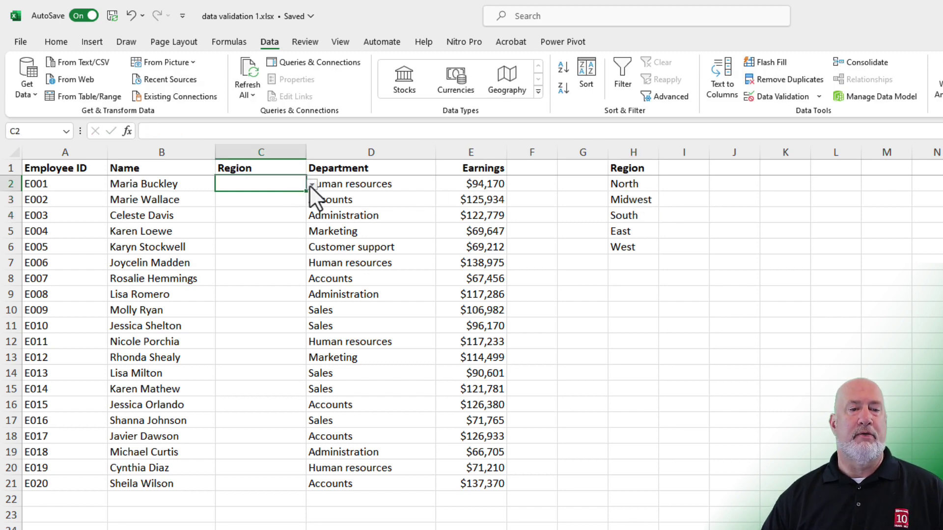
pyautogui.click(311, 185)
pyautogui.click(272, 212)
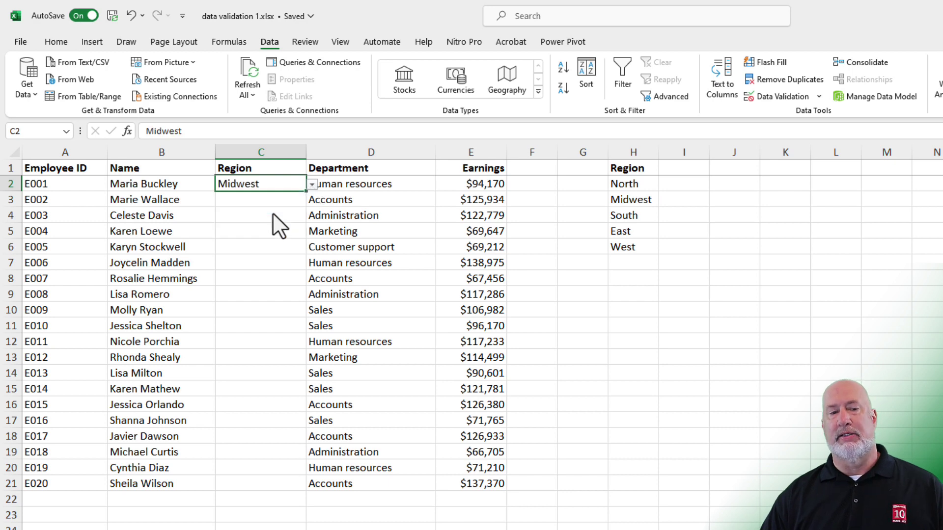